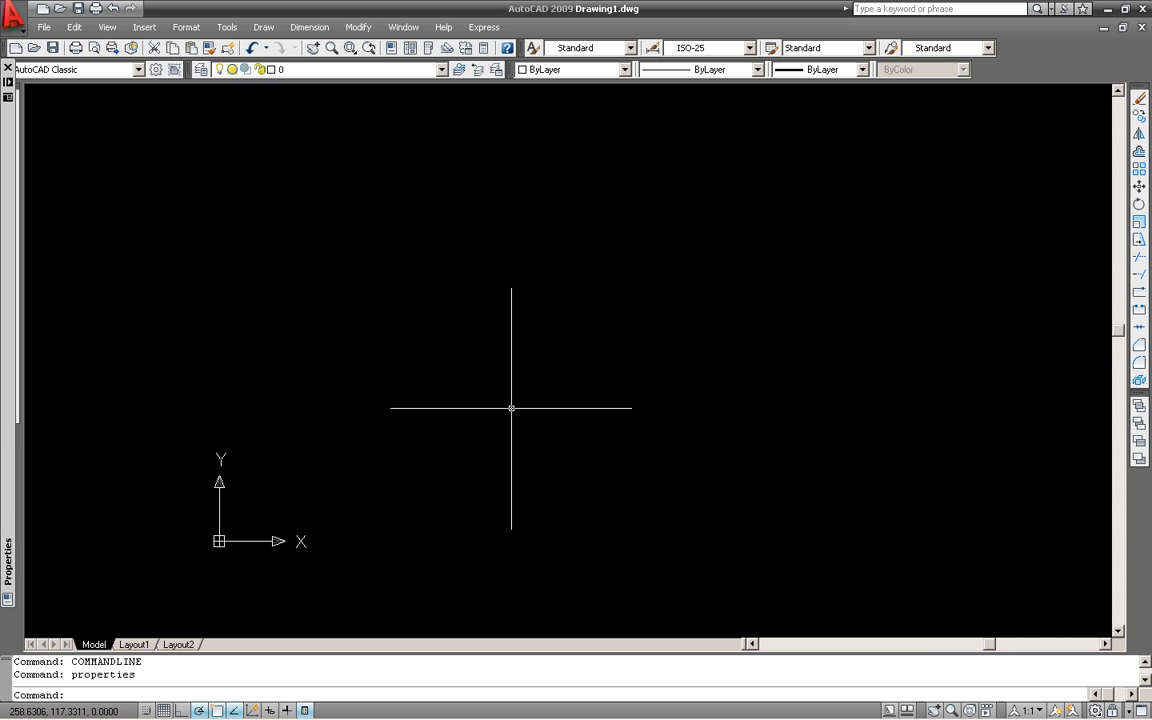
Draw a six-sided polygon inscribed in a circle of radius 150, centred in the empty drawing area.
{"action": "type", "text": "ol"}
{"action": "key", "text": "Return"}
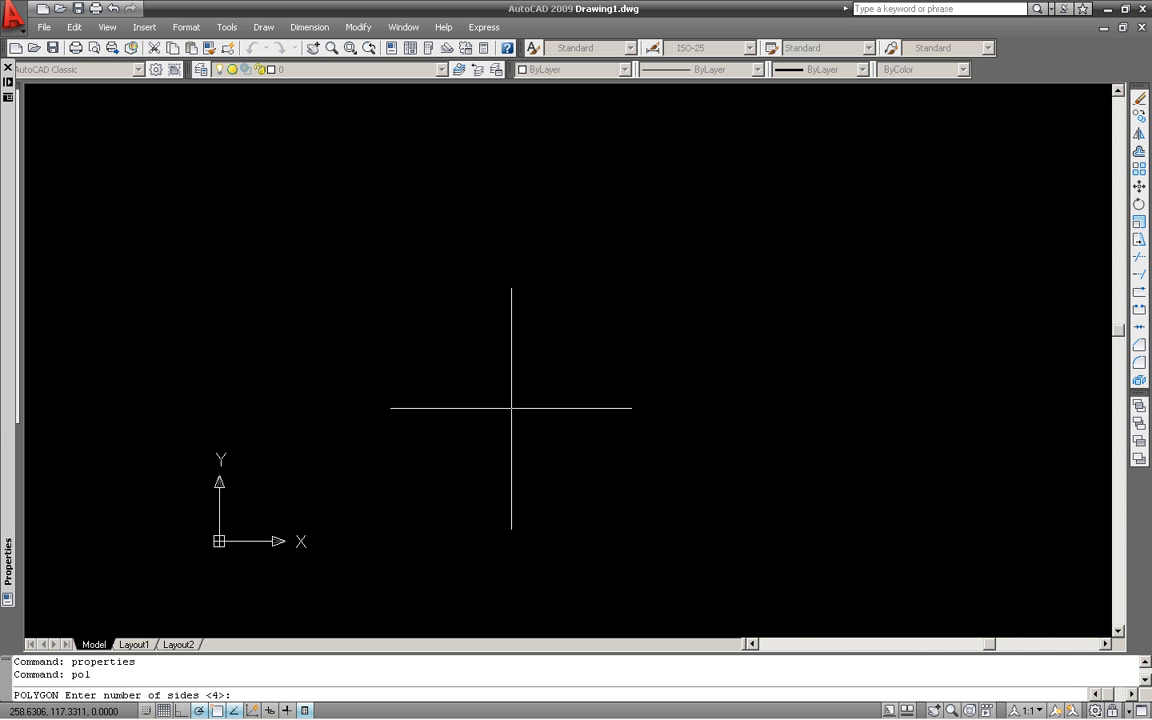
{"action": "type", "text": "6"}
{"action": "key", "text": "Return"}
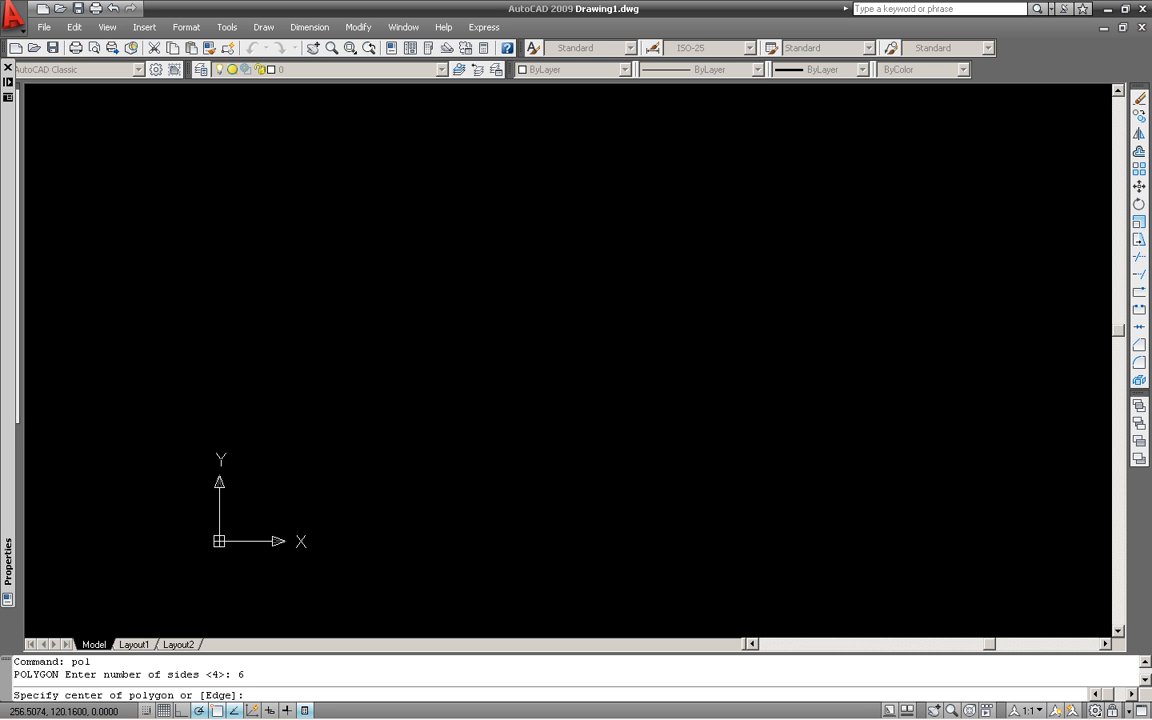
{"action": "left_click", "coordinate": [480, 360]}
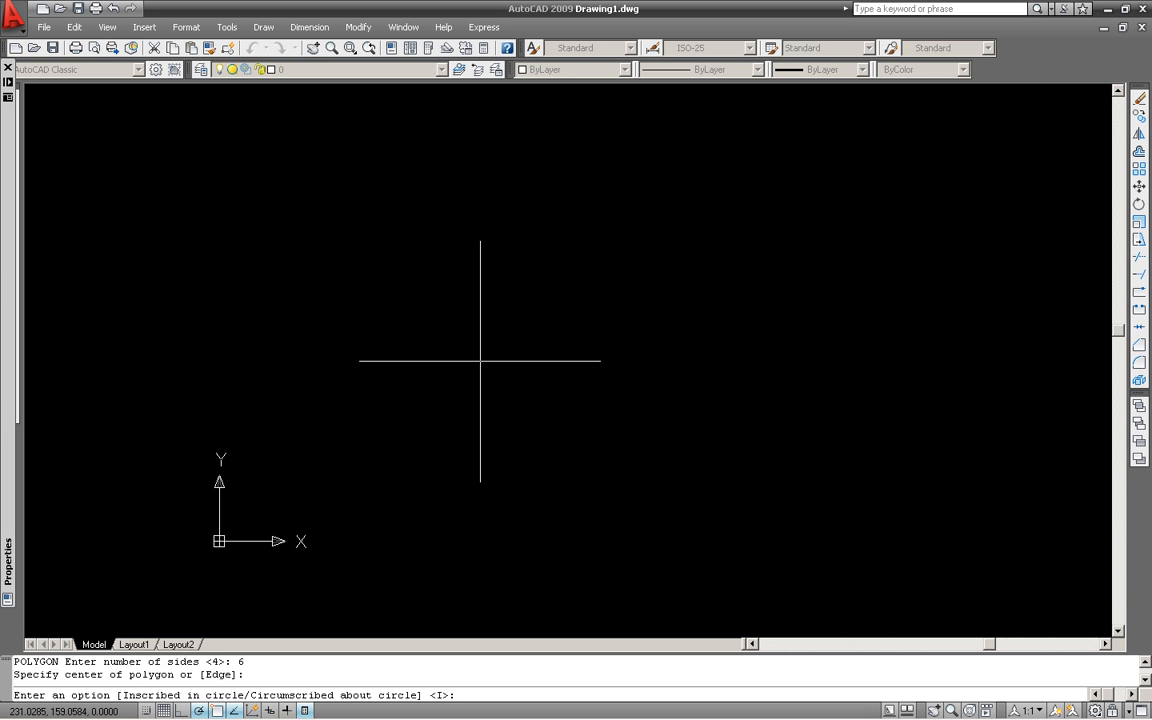
{"action": "key", "text": "Return"}
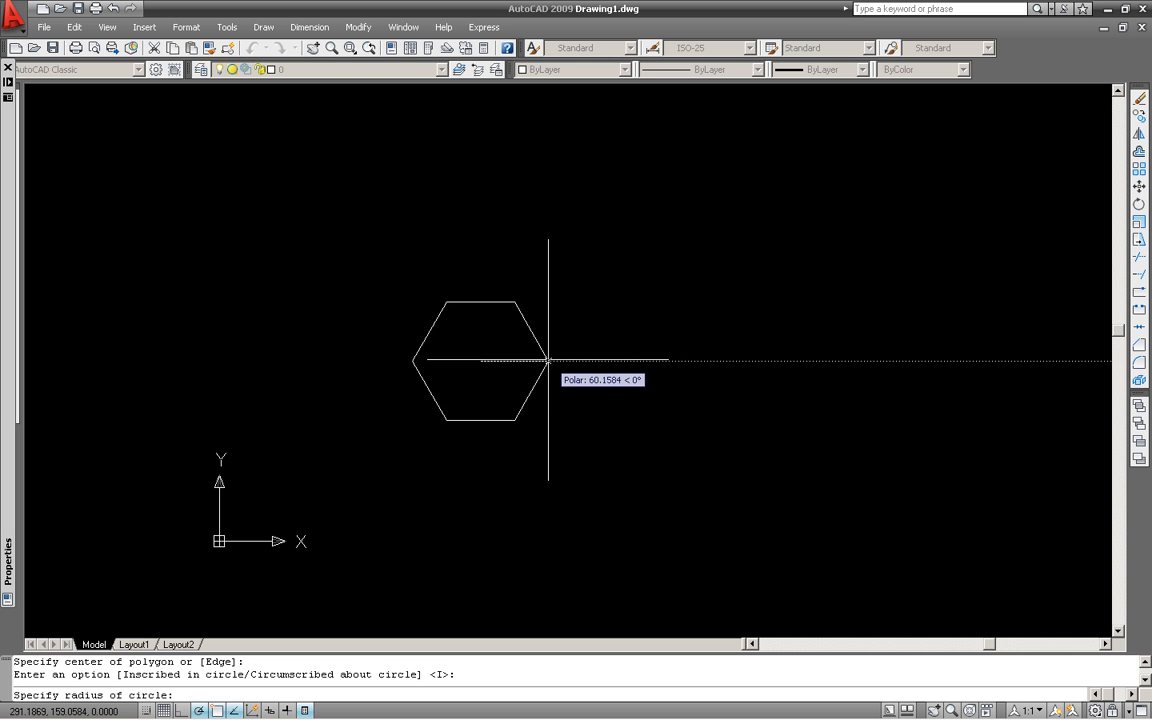
{"action": "type", "text": "150"}
{"action": "key", "text": "Return"}
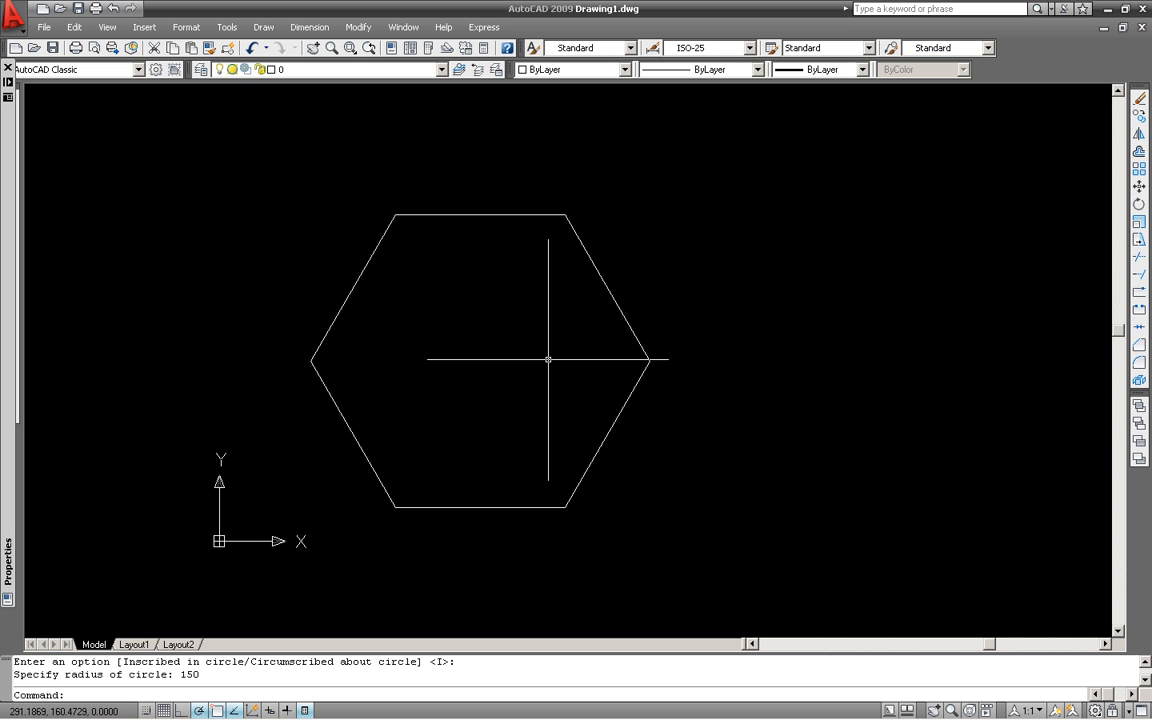
Set the current colour to Red and draw a circle of radius 150 at the hexagon's centre.
{"action": "left_click", "coordinate": [584, 70]}
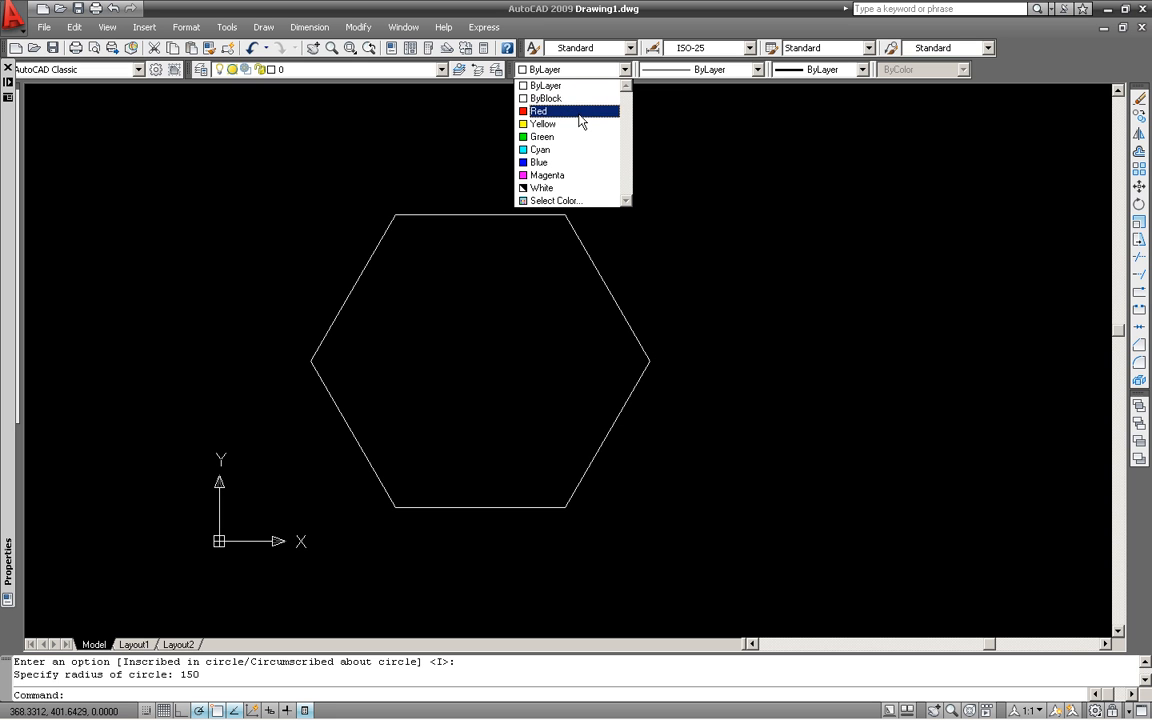
{"action": "left_click", "coordinate": [519, 289]}
{"action": "type", "text": "c"}
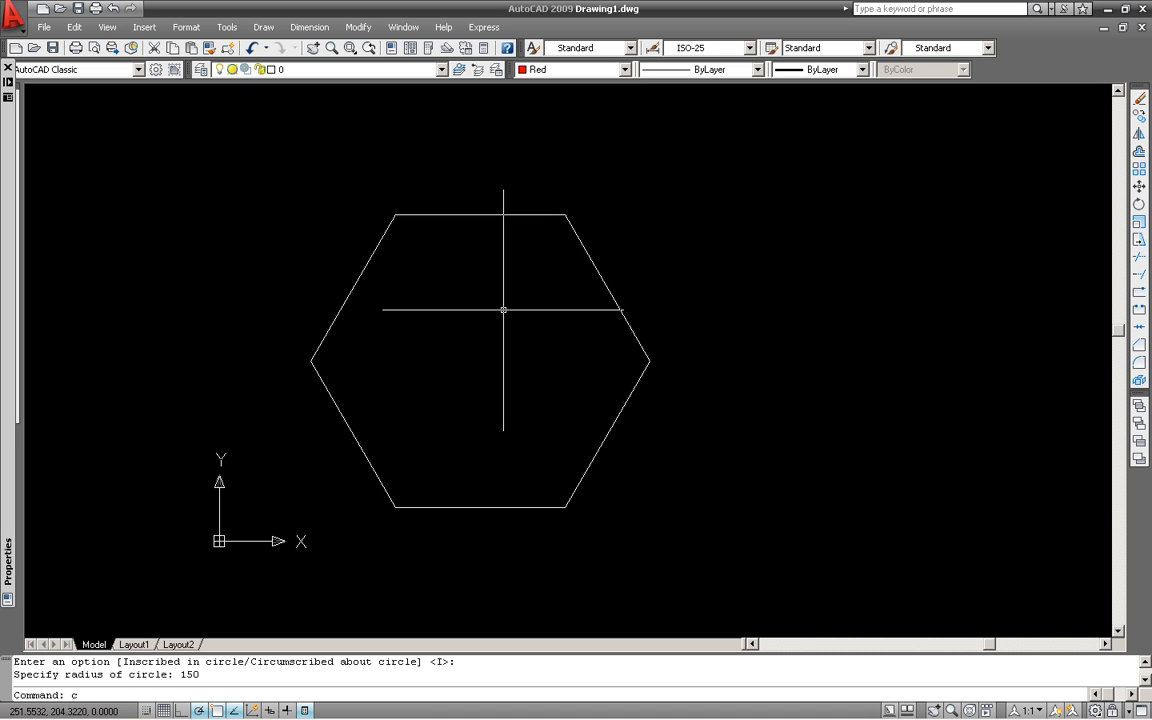
{"action": "key", "text": "Return"}
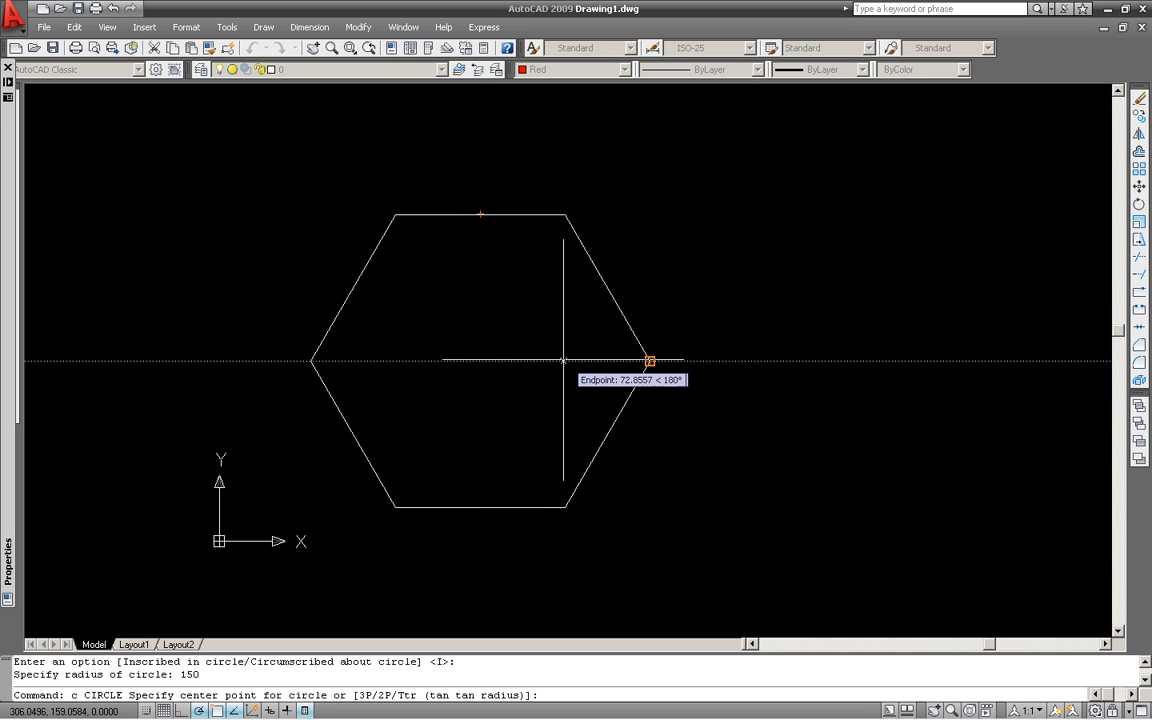
{"action": "left_click", "coordinate": [484, 358]}
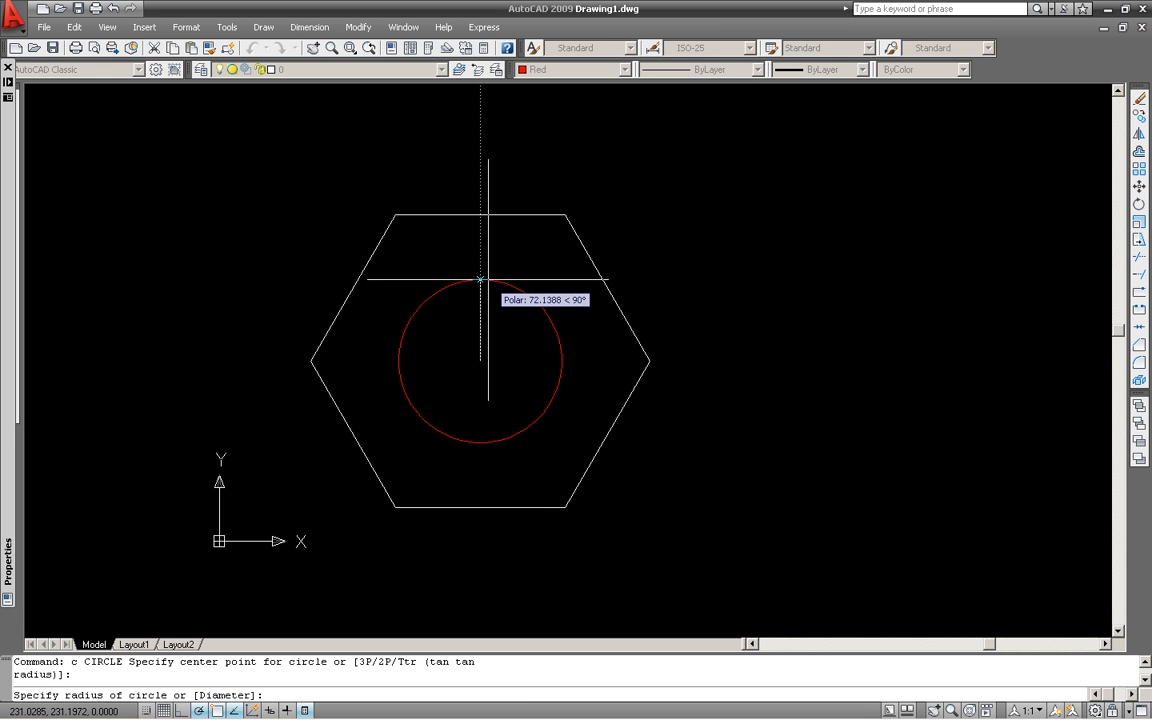
{"action": "type", "text": "150"}
{"action": "key", "text": "Return"}
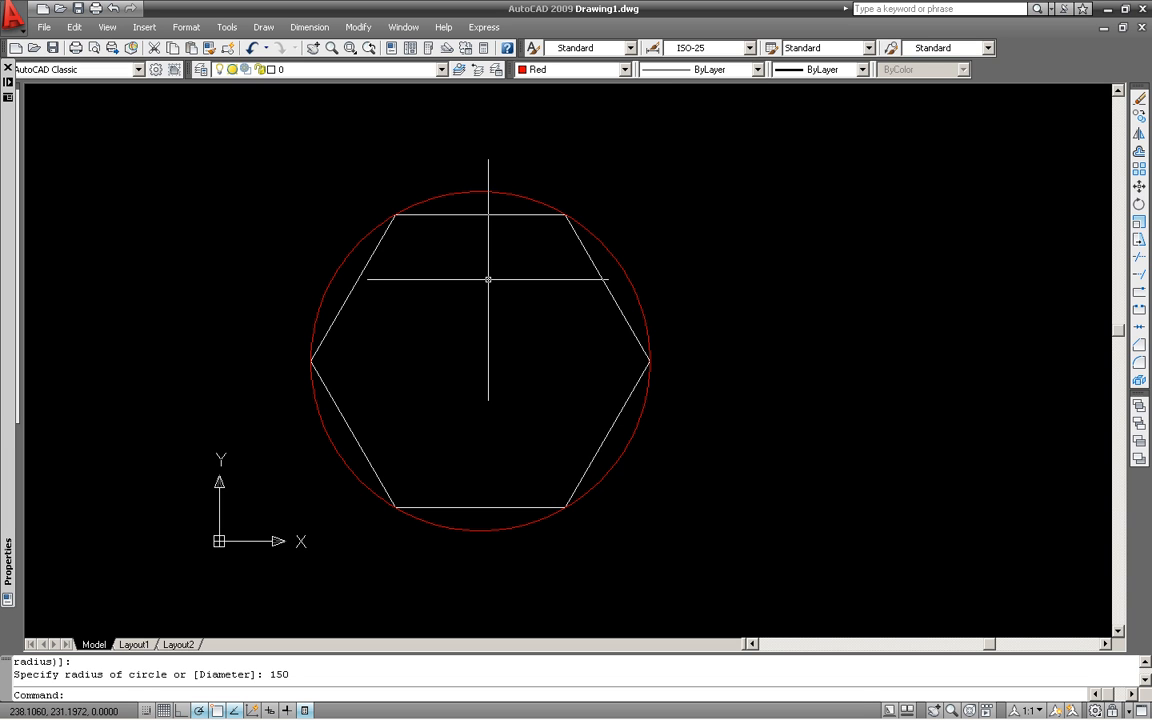
Reset the colour to ByLayer and draw an eight-sided polygon circumscribed about a circle of radius 150 at the red circle's centre.
{"action": "left_click", "coordinate": [532, 69]}
{"action": "left_click", "coordinate": [545, 85]}
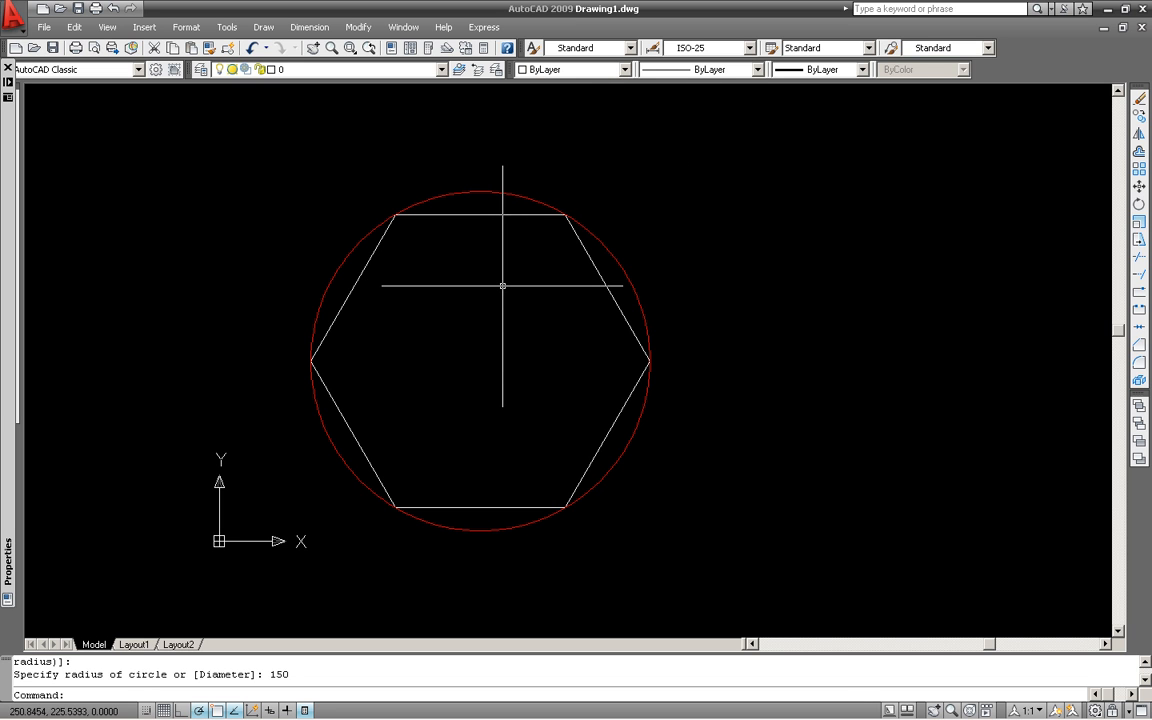
{"action": "type", "text": "pol"}
{"action": "key", "text": "Return"}
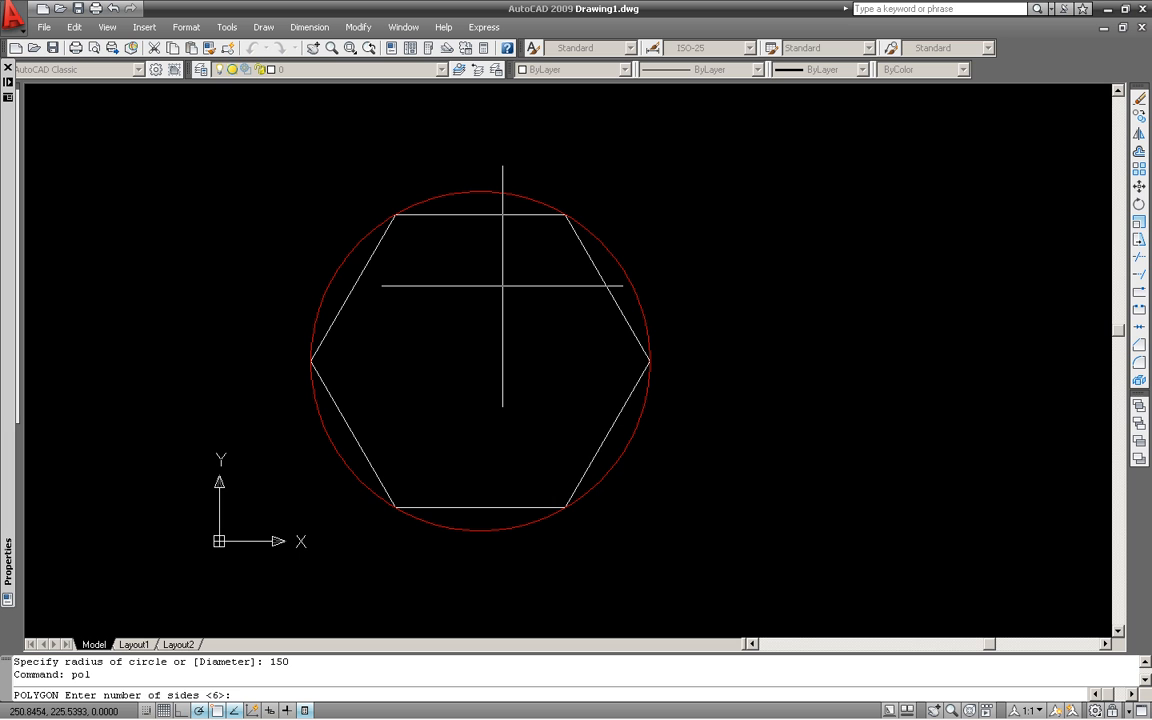
{"action": "type", "text": "8"}
{"action": "key", "text": "Return"}
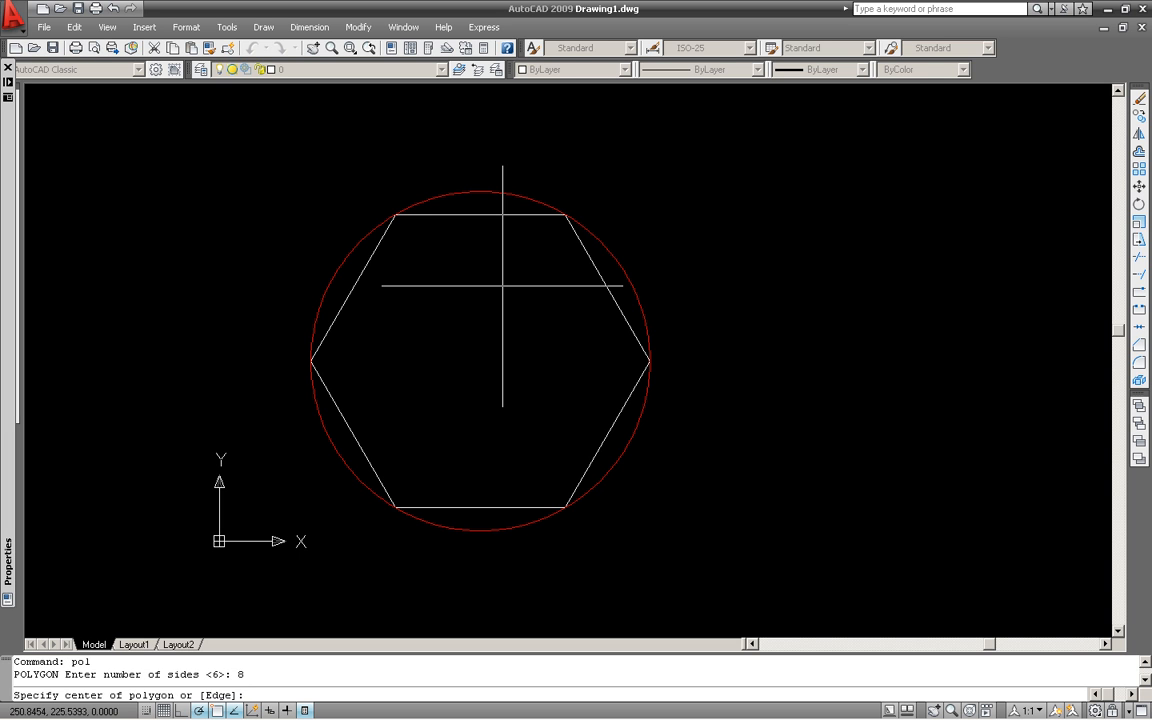
{"action": "left_click", "coordinate": [485, 360]}
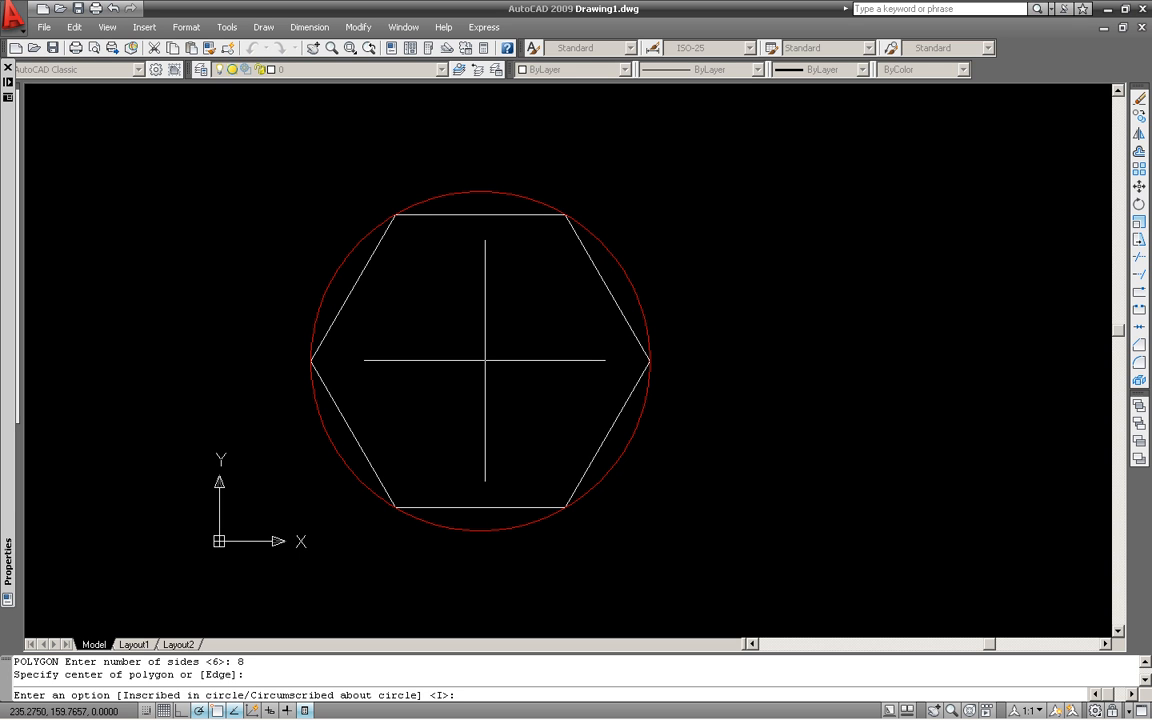
{"action": "type", "text": "c"}
{"action": "key", "text": "Return"}
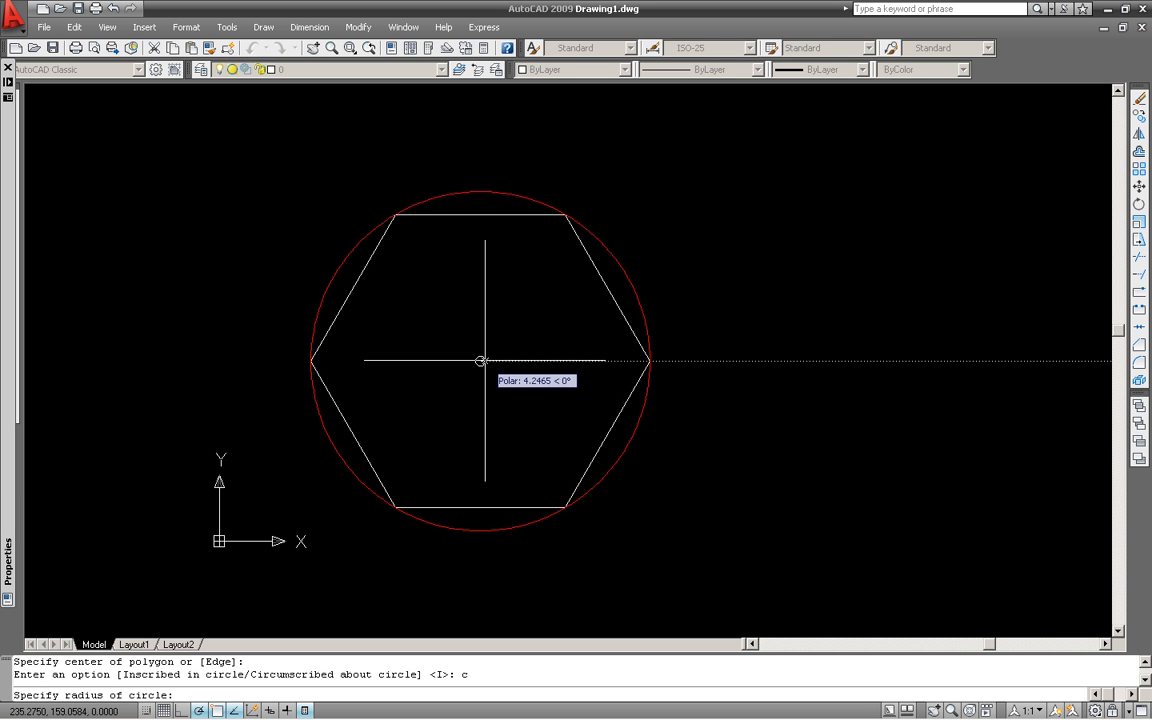
{"action": "type", "text": "150"}
{"action": "key", "text": "Return"}
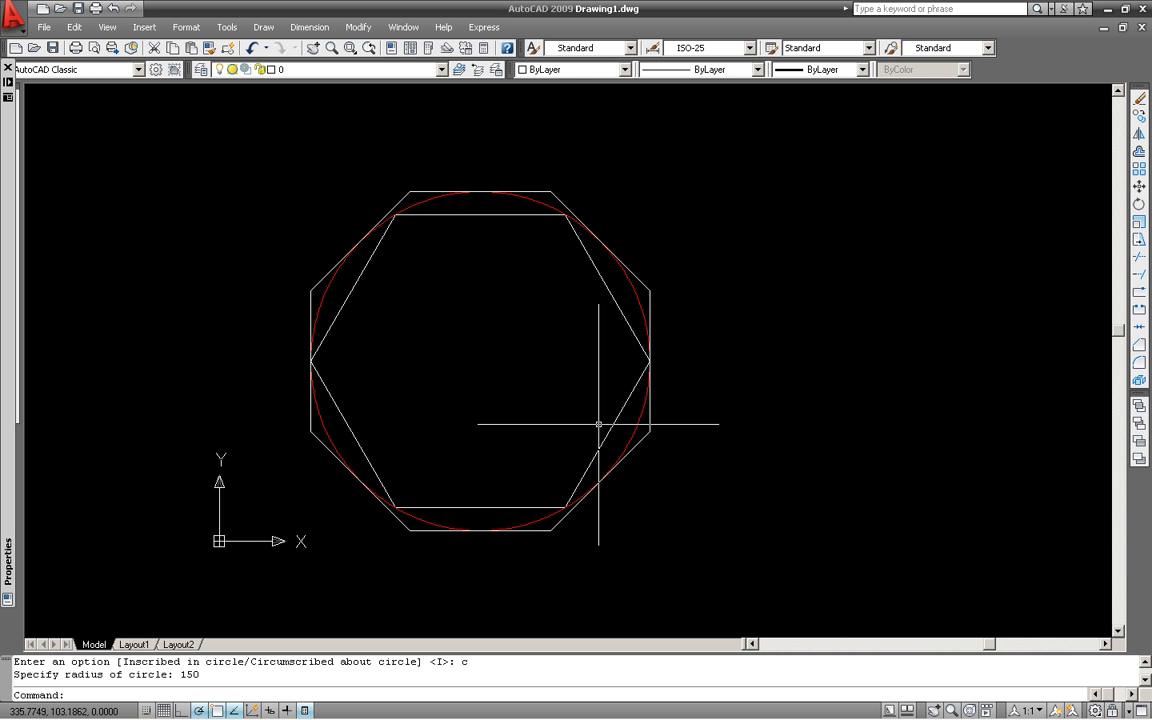
Try a 60-sided polygon circumscribed about a circle of radius about 110 beside the octagon, and undo it.
{"action": "middle_click_drag", "start_coordinate": [600, 424], "coordinate": [473, 417]}
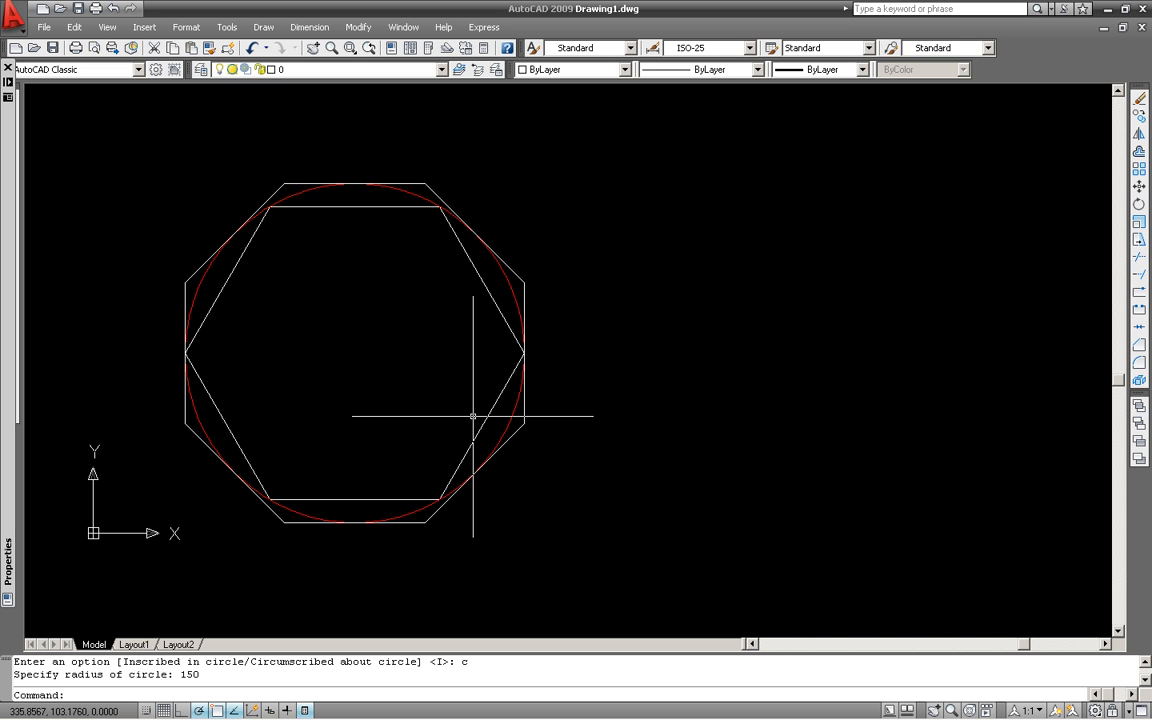
{"action": "type", "text": "pol"}
{"action": "key", "text": "Return"}
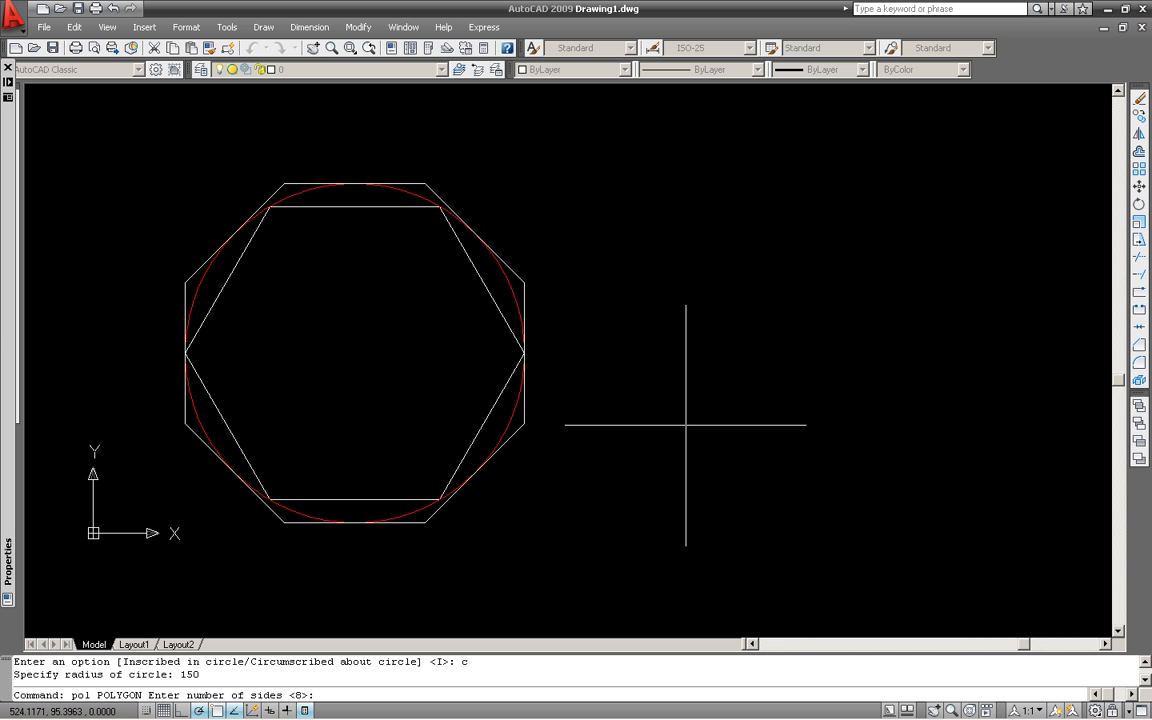
{"action": "type", "text": "60"}
{"action": "key", "text": "Return"}
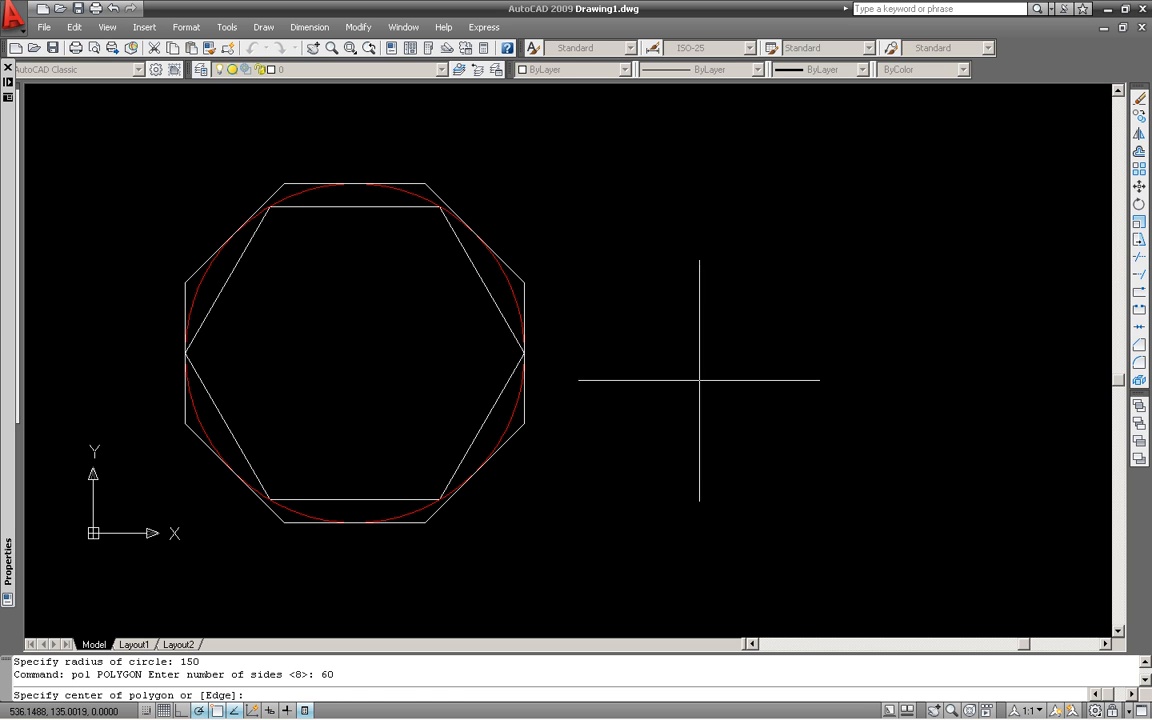
{"action": "left_click", "coordinate": [722, 369]}
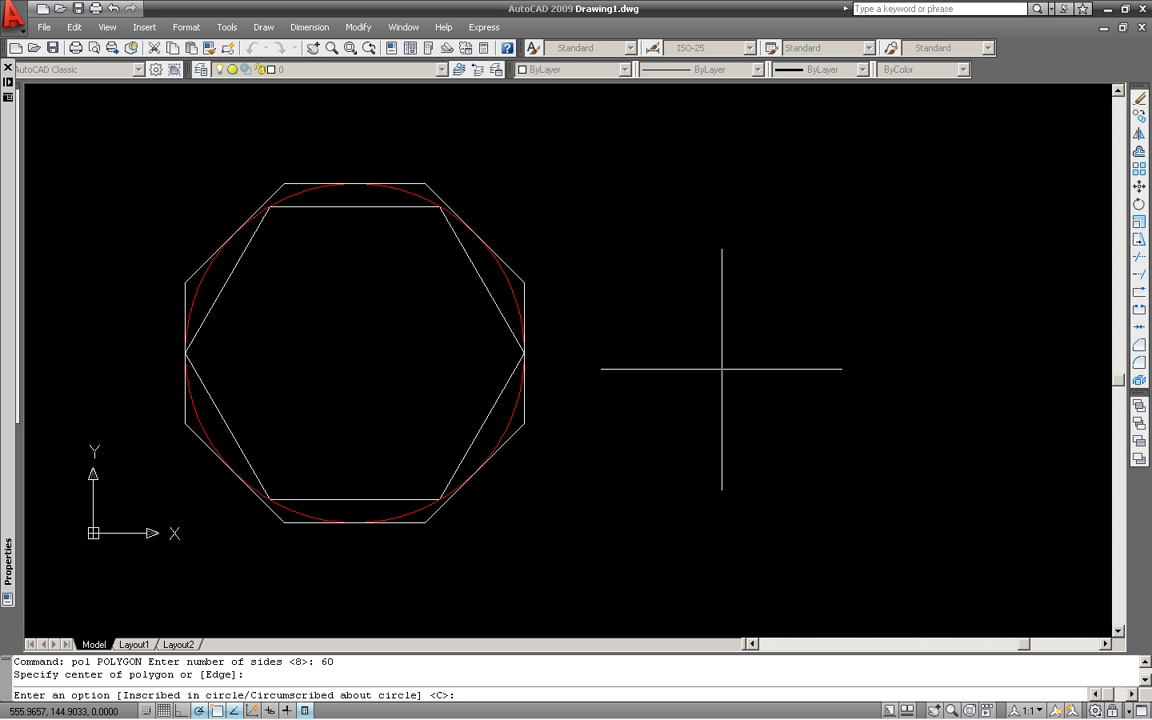
{"action": "key", "text": "Return"}
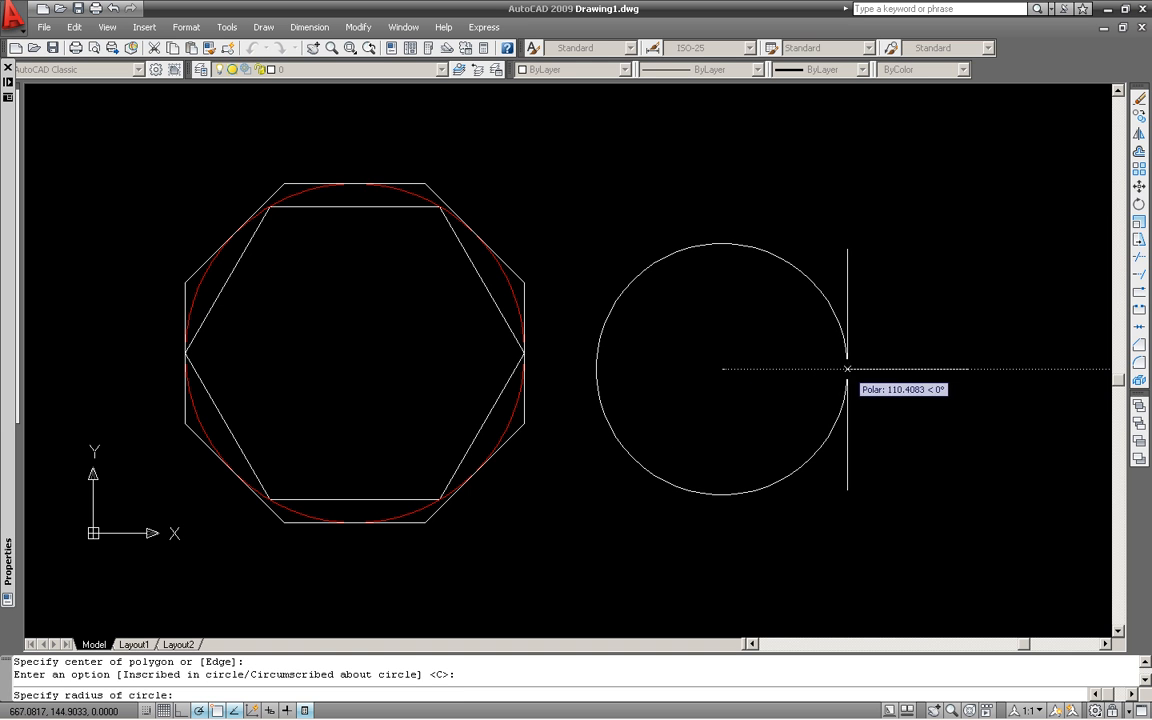
{"action": "left_click", "coordinate": [845, 387]}
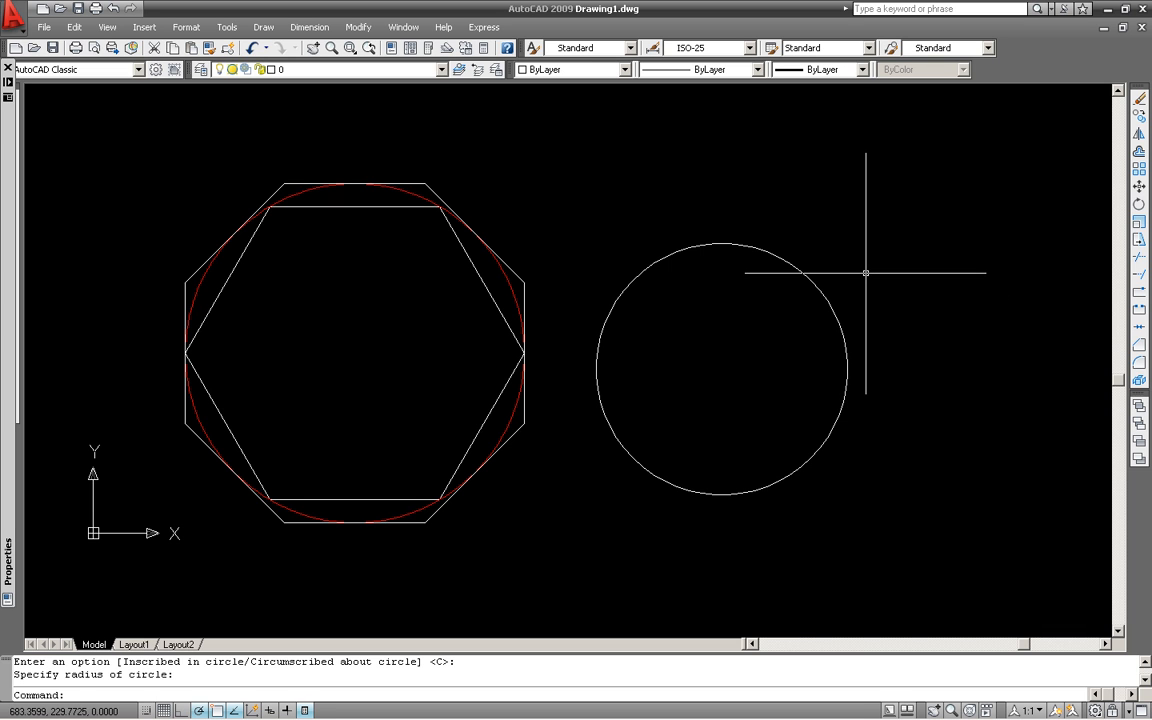
{"action": "type", "text": "u"}
{"action": "key", "text": "Return"}
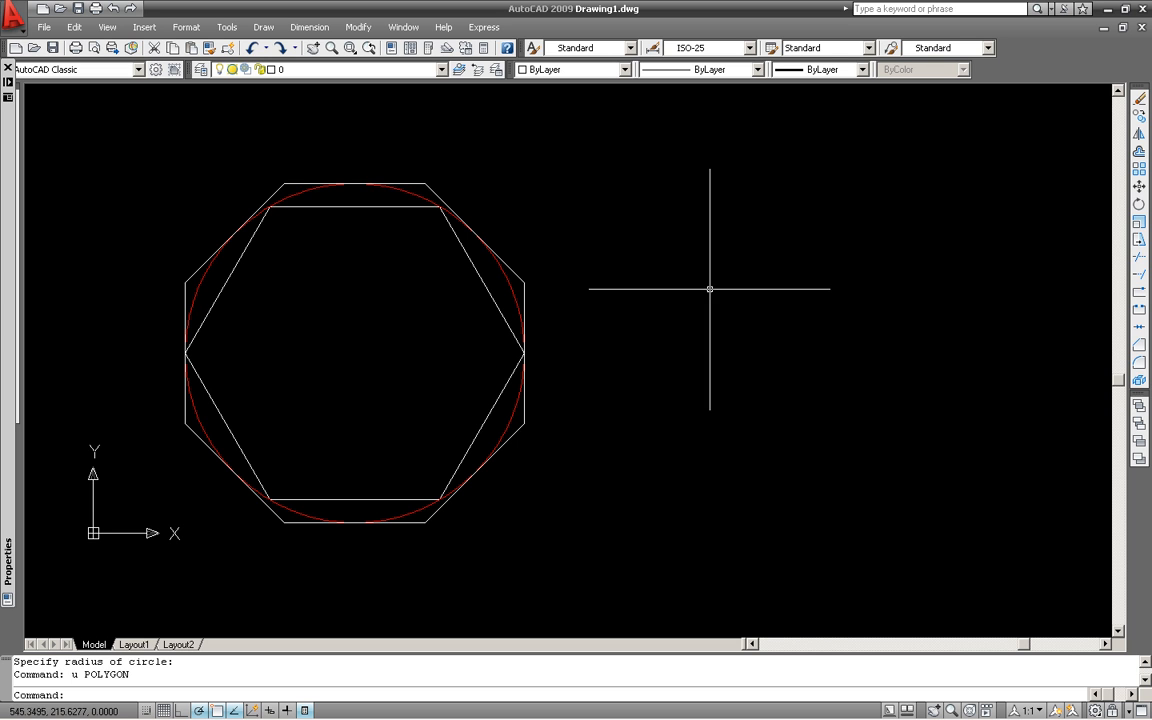
Erase the hexagon, the red circle and the octagon together.
{"action": "left_click", "coordinate": [582, 244]}
{"action": "left_click", "coordinate": [459, 325]}
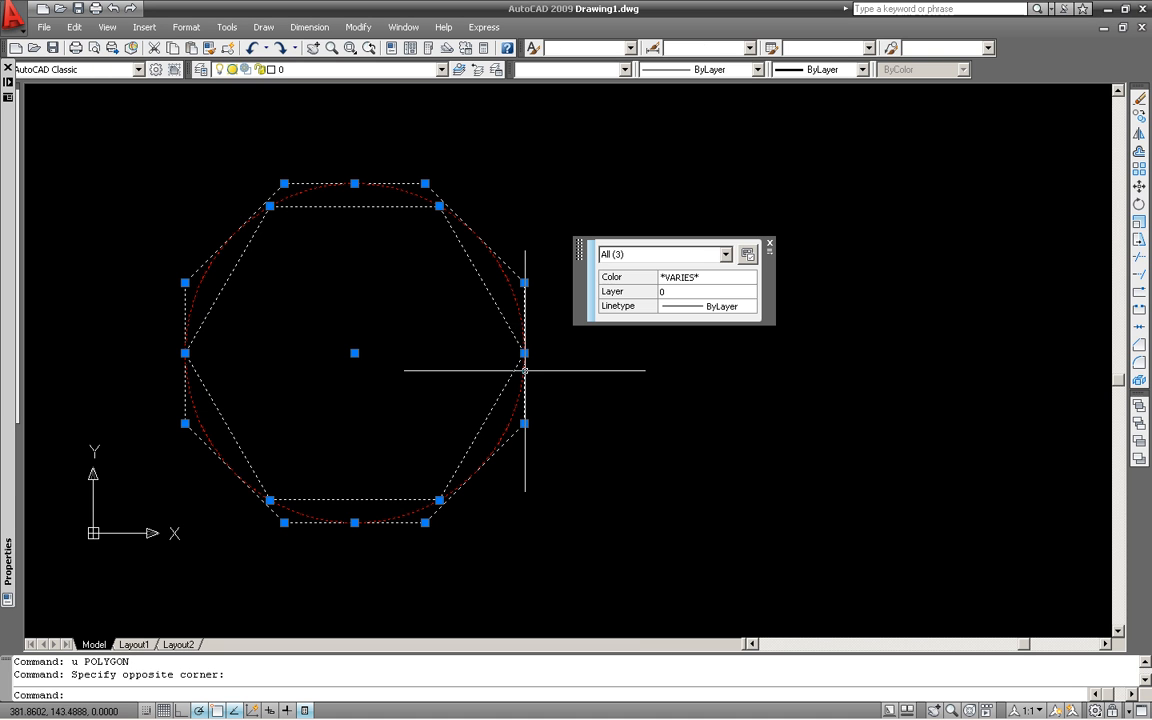
{"action": "key", "text": "Delete"}
Draw a five-sided polygon with the Edge option, giving it a horizontal base edge 130 long.
{"action": "type", "text": "pol"}
{"action": "key", "text": "Return"}
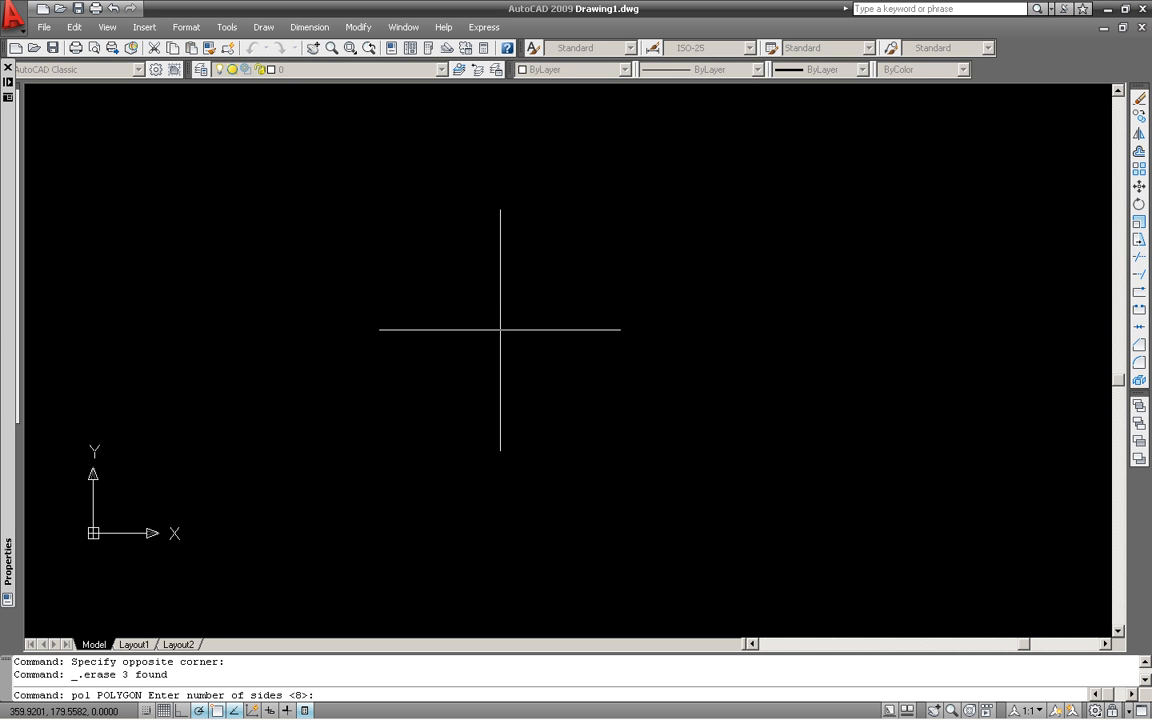
{"action": "type", "text": "5"}
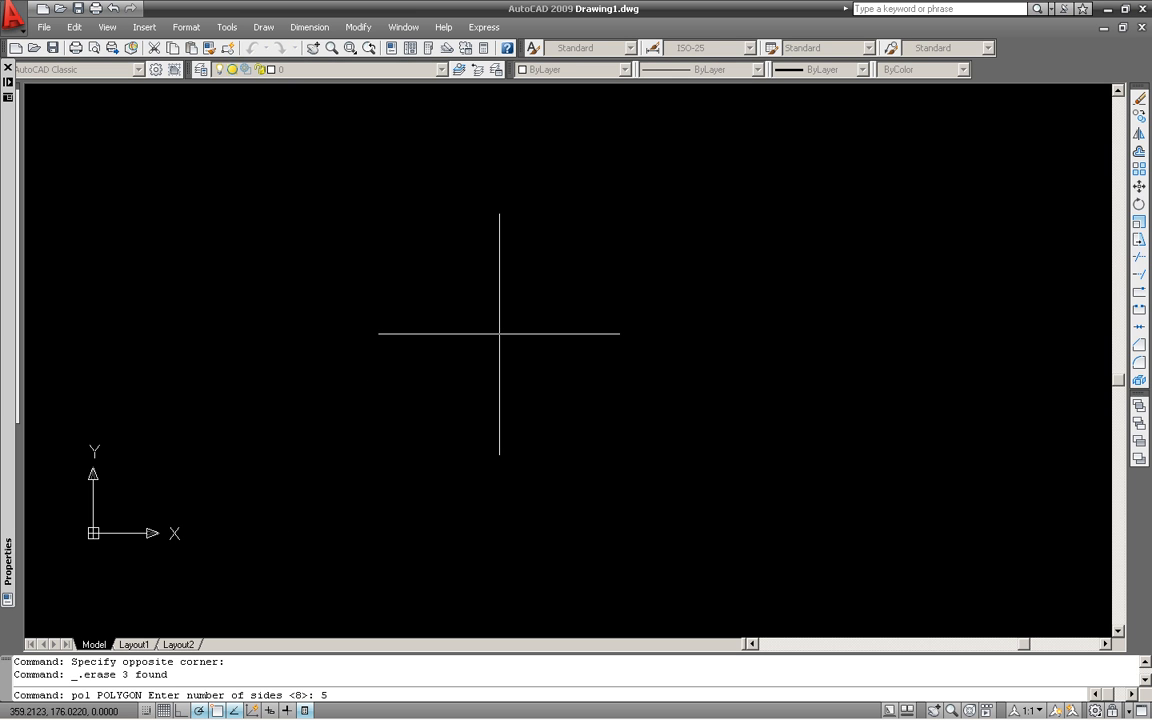
{"action": "key", "text": "Return"}
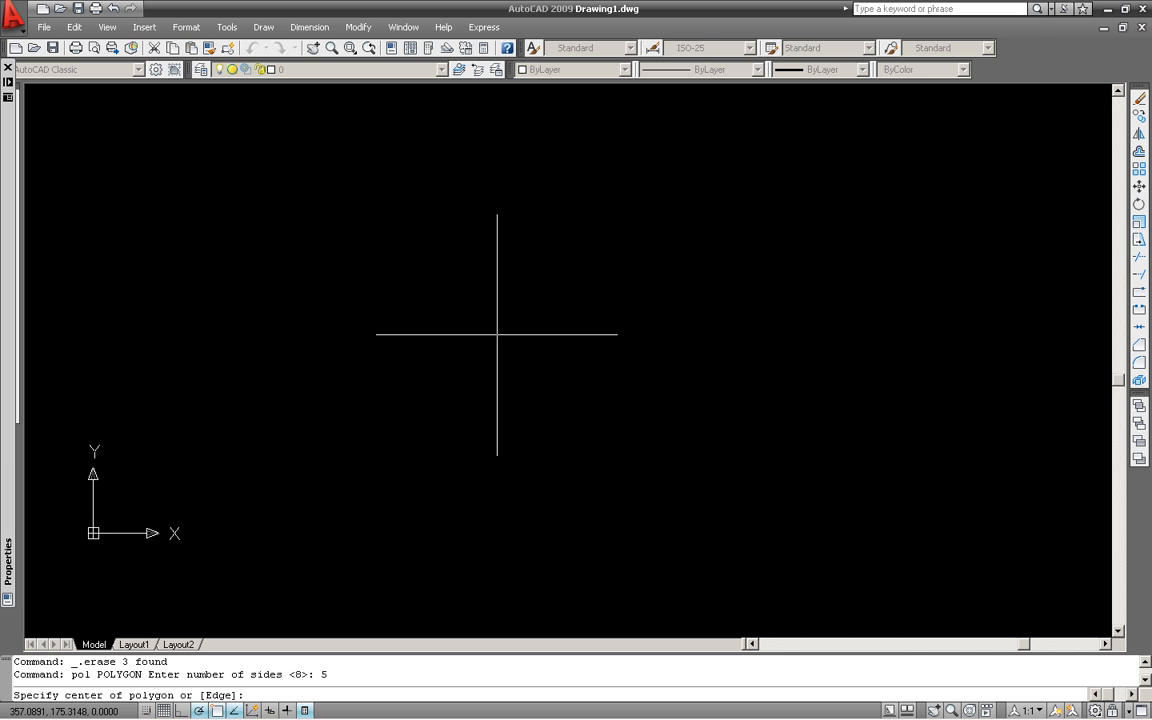
{"action": "type", "text": "e"}
{"action": "key", "text": "Return"}
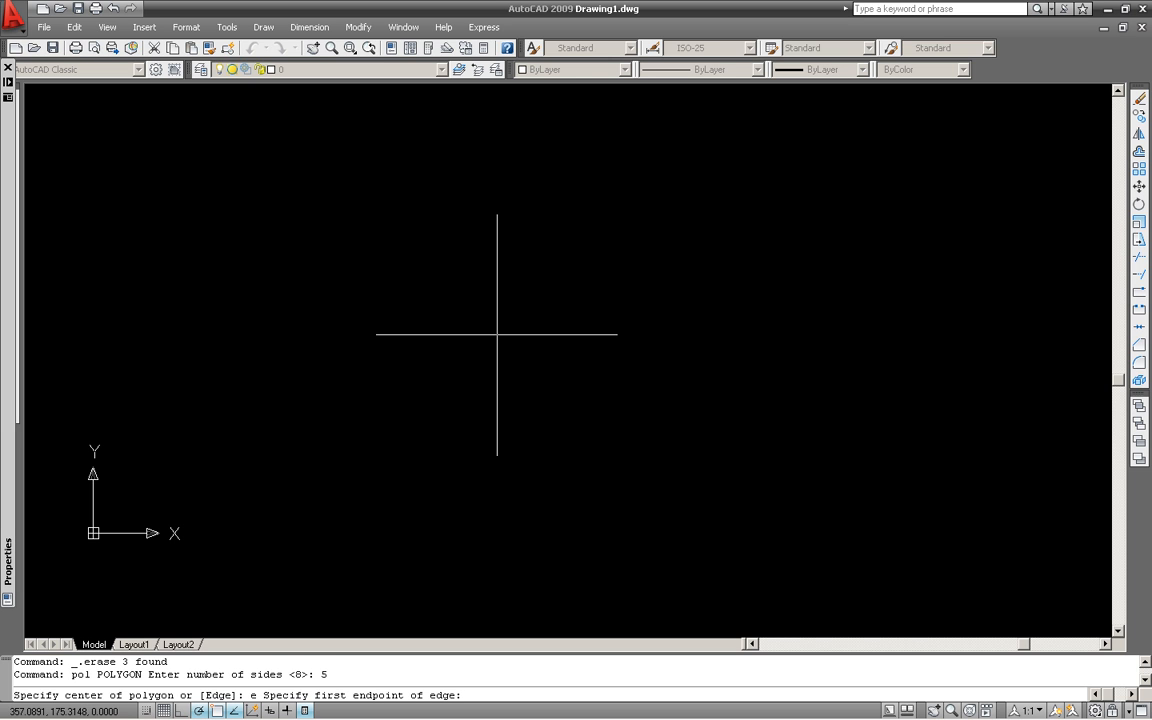
{"action": "left_click", "coordinate": [418, 393]}
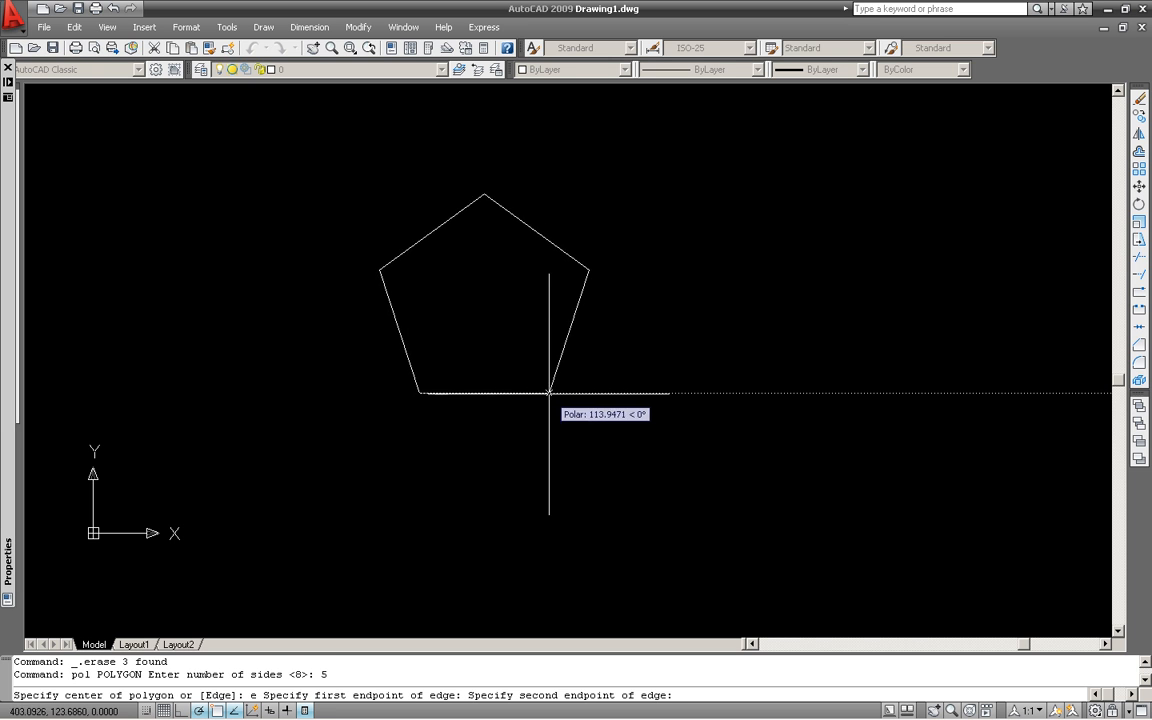
{"action": "type", "text": "130"}
{"action": "key", "text": "Return"}
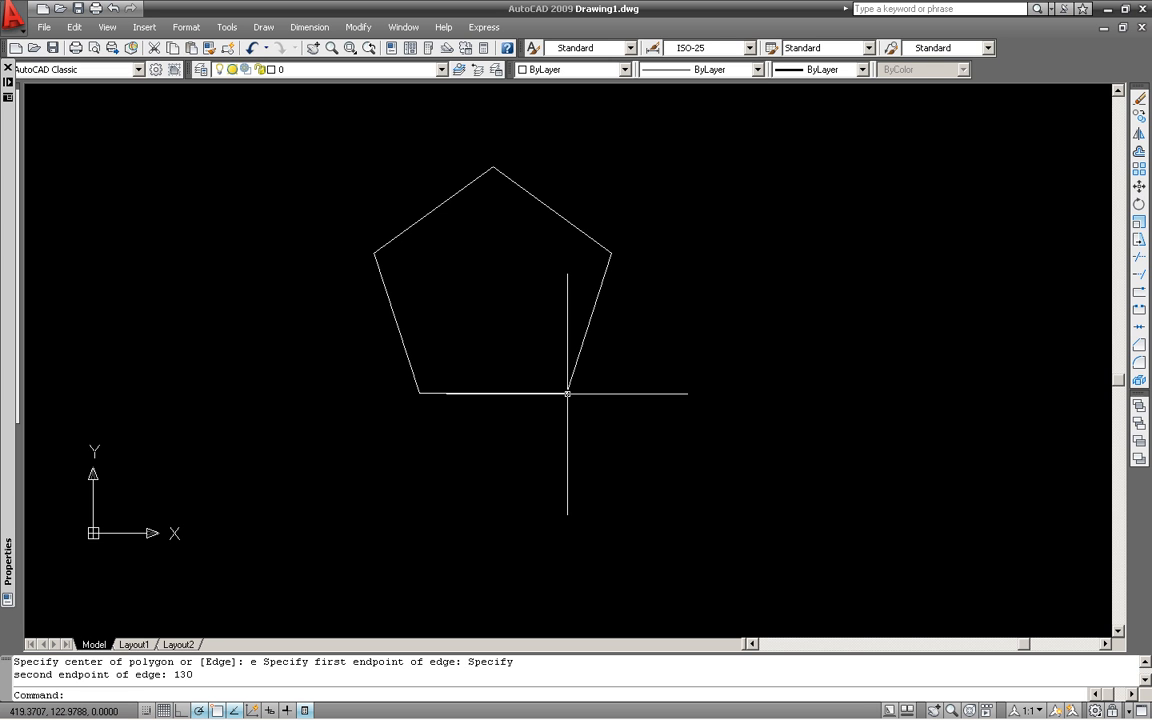
{"action": "mouse_move", "coordinate": [513, 703]}
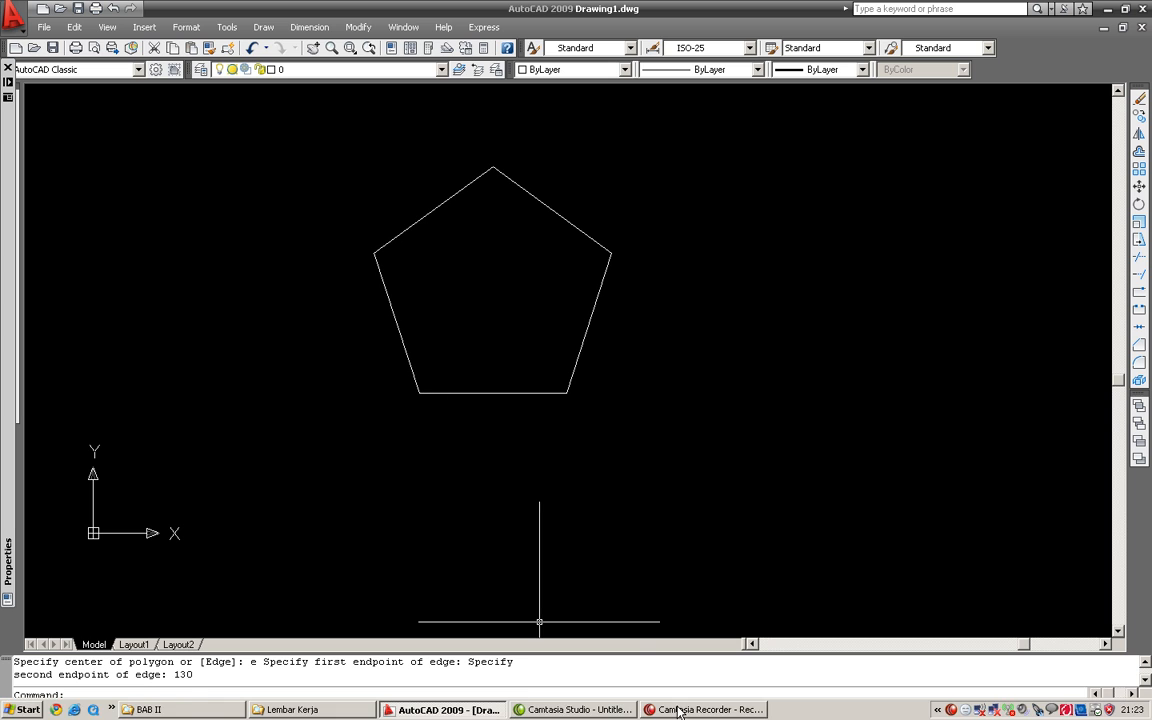